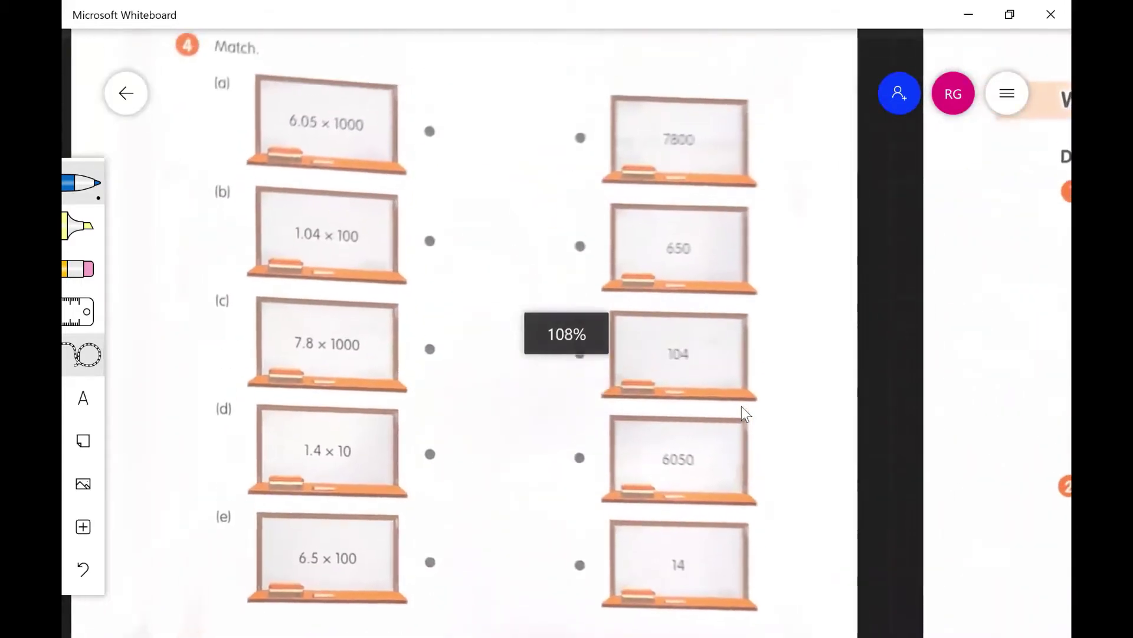
{"action": "scroll", "coordinate": [742, 406], "scroll_direction": "up", "scroll_amount": 1}
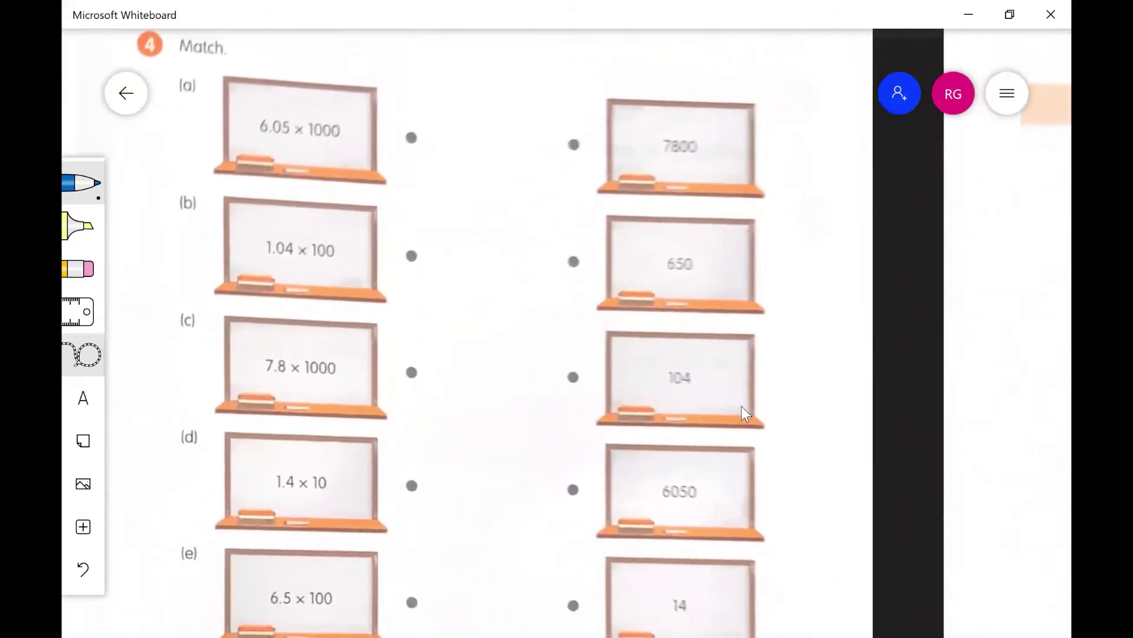
Step: Zoom in on the worksheet and place the ruler across the Match exercise
{"action": "key", "text": "ctrl+r"}
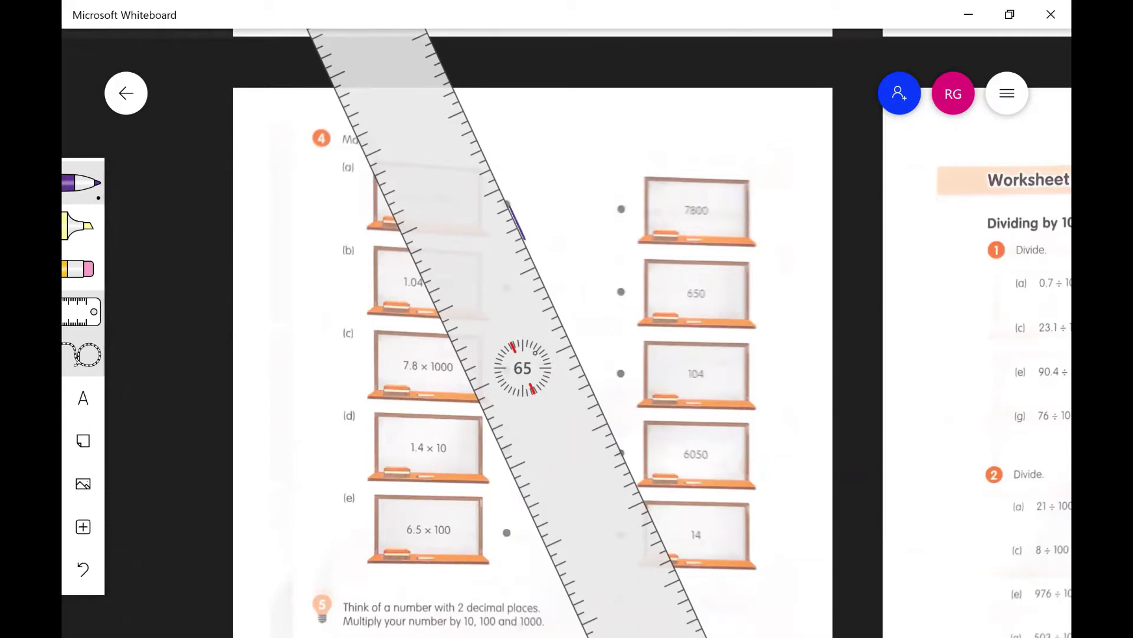
Step: Draw a straight purple line along the ruler from the (a) dot to 6050, then rotate the ruler
{"action": "left_click_drag", "start_coordinate": [524, 239], "coordinate": [622, 449]}
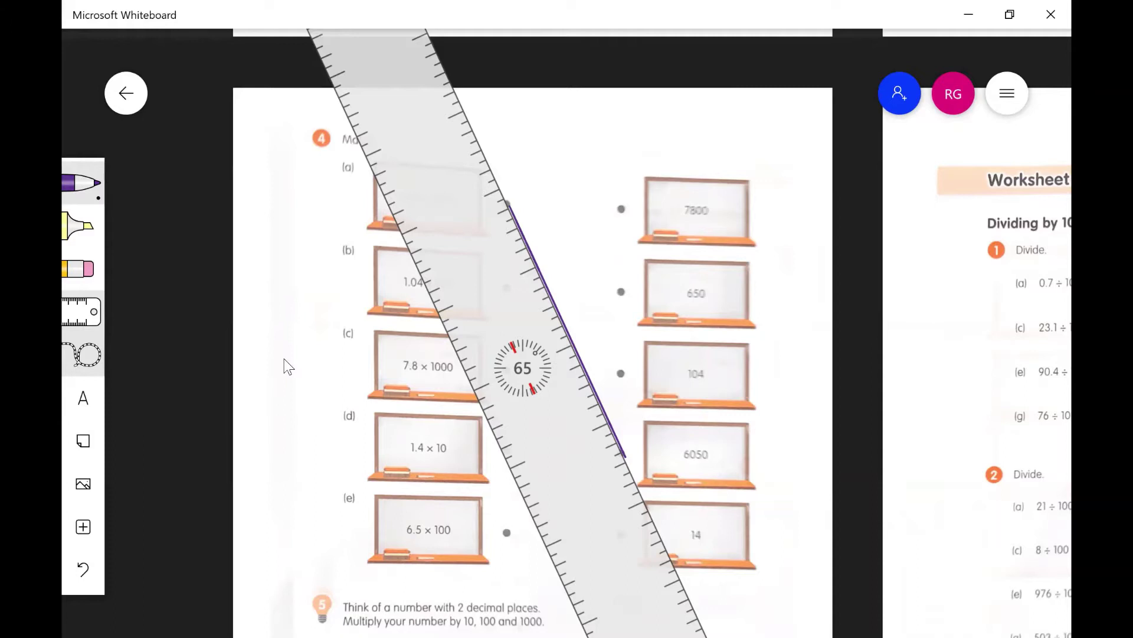
{"action": "scroll", "coordinate": [284, 366], "scroll_direction": "down", "scroll_amount": 5}
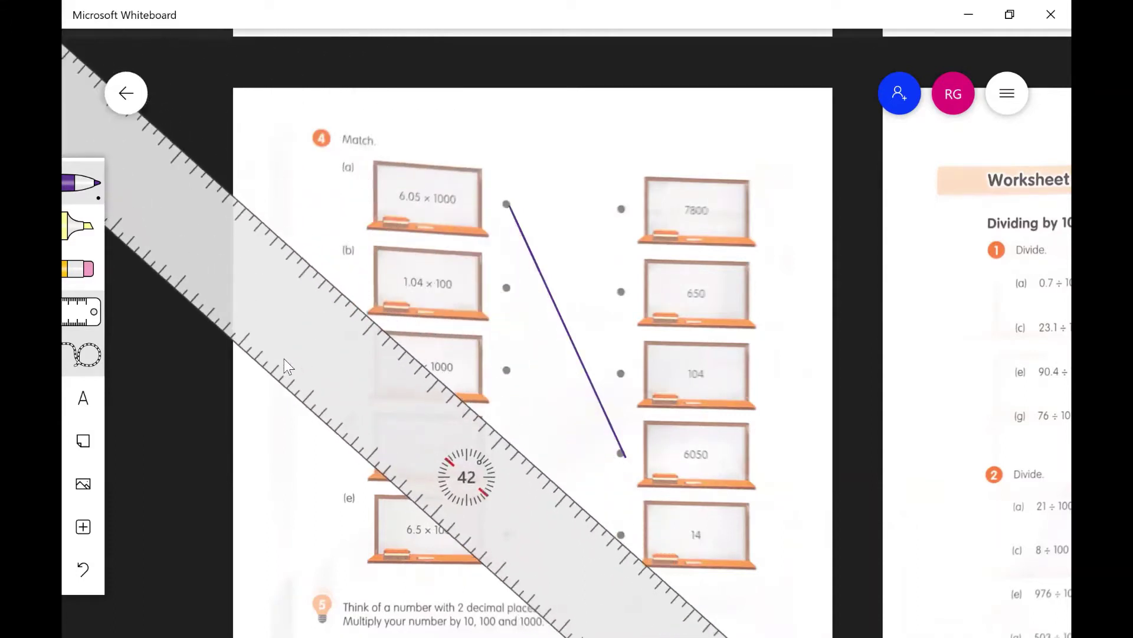
{"action": "scroll", "coordinate": [284, 366], "scroll_direction": "up", "scroll_amount": 1}
{"action": "scroll", "coordinate": [284, 366], "scroll_direction": "down", "scroll_amount": 3}
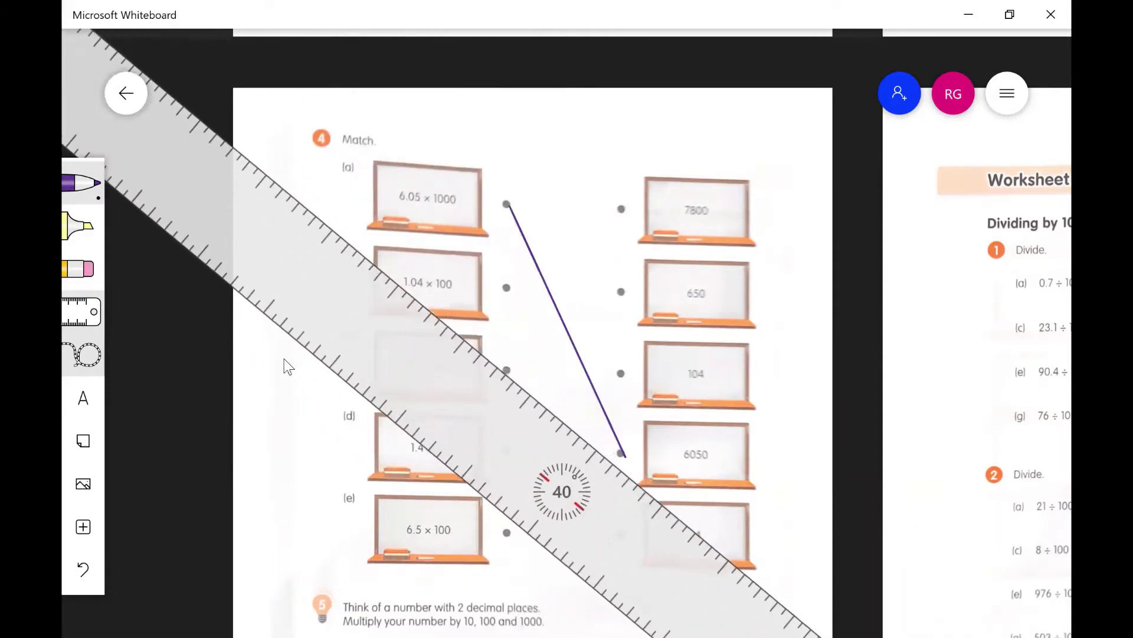
{"action": "scroll", "coordinate": [719, 327], "scroll_direction": "up", "scroll_amount": 2}
{"action": "scroll", "coordinate": [719, 327], "scroll_direction": "down", "scroll_amount": 1}
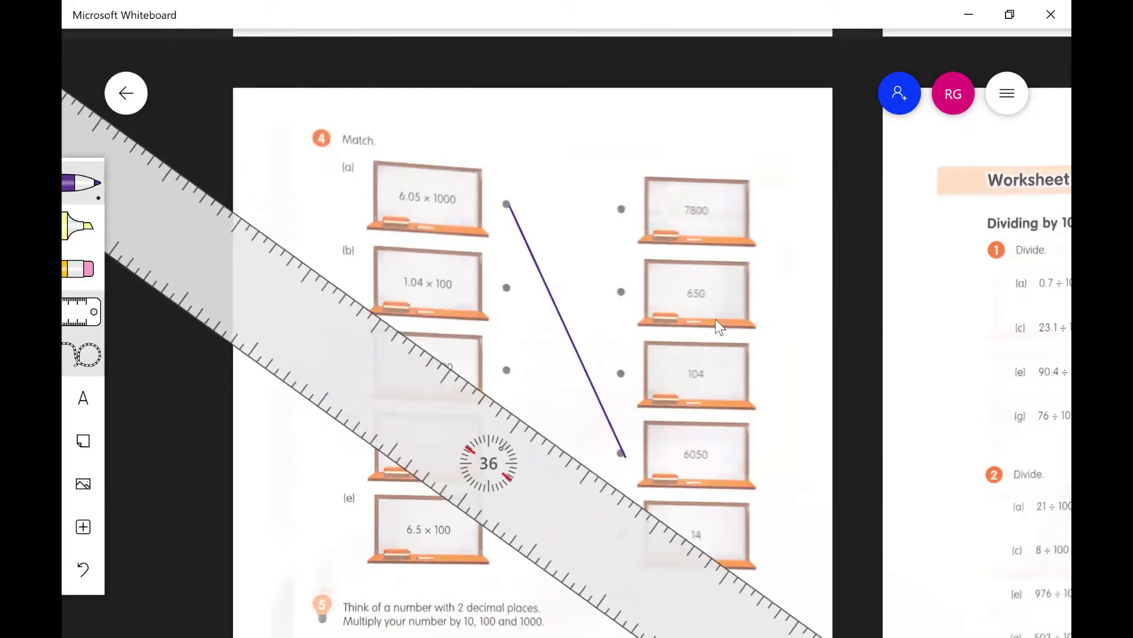
{"action": "scroll", "coordinate": [719, 327], "scroll_direction": "up", "scroll_amount": 1}
{"action": "scroll", "coordinate": [719, 327], "scroll_direction": "up", "scroll_amount": 1}
{"action": "scroll", "coordinate": [719, 326], "scroll_direction": "down", "scroll_amount": 1}
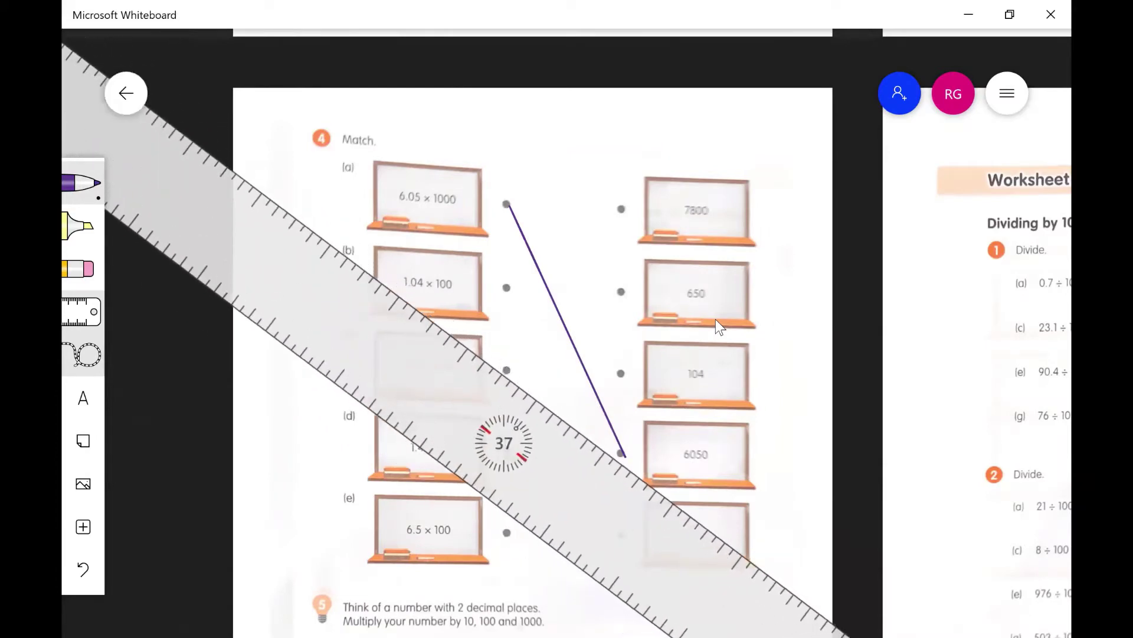
{"action": "scroll", "coordinate": [719, 327], "scroll_direction": "down", "scroll_amount": 3}
{"action": "scroll", "coordinate": [719, 327], "scroll_direction": "up", "scroll_amount": 2}
{"action": "scroll", "coordinate": [719, 326], "scroll_direction": "down", "scroll_amount": 7}
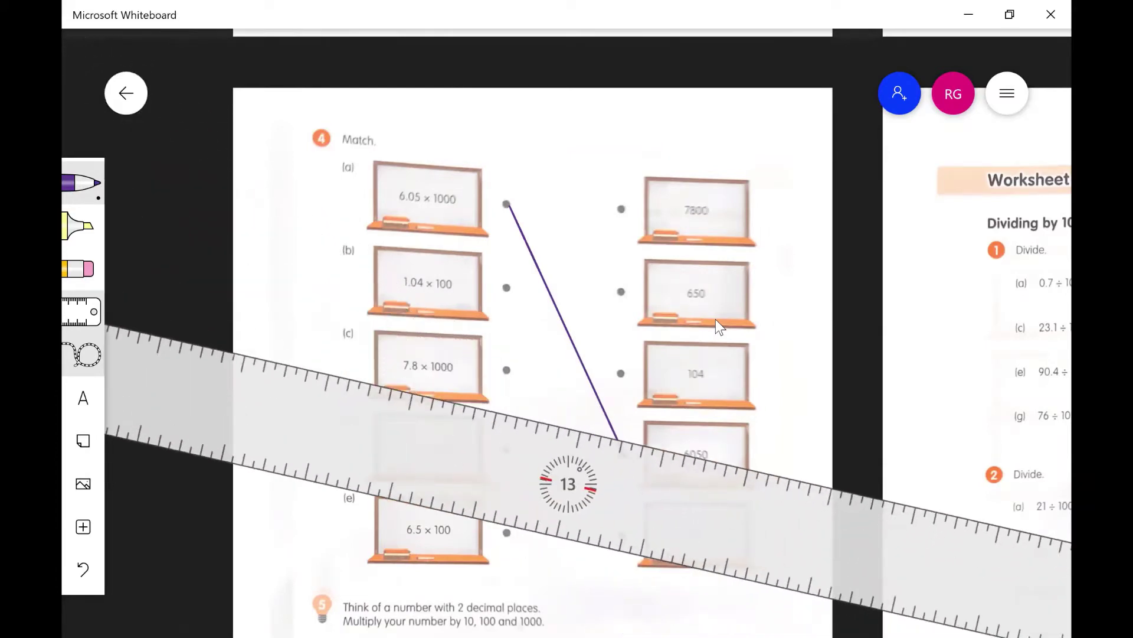
{"action": "scroll", "coordinate": [719, 326], "scroll_direction": "down", "scroll_amount": 2}
{"action": "scroll", "coordinate": [719, 327], "scroll_direction": "up", "scroll_amount": 8}
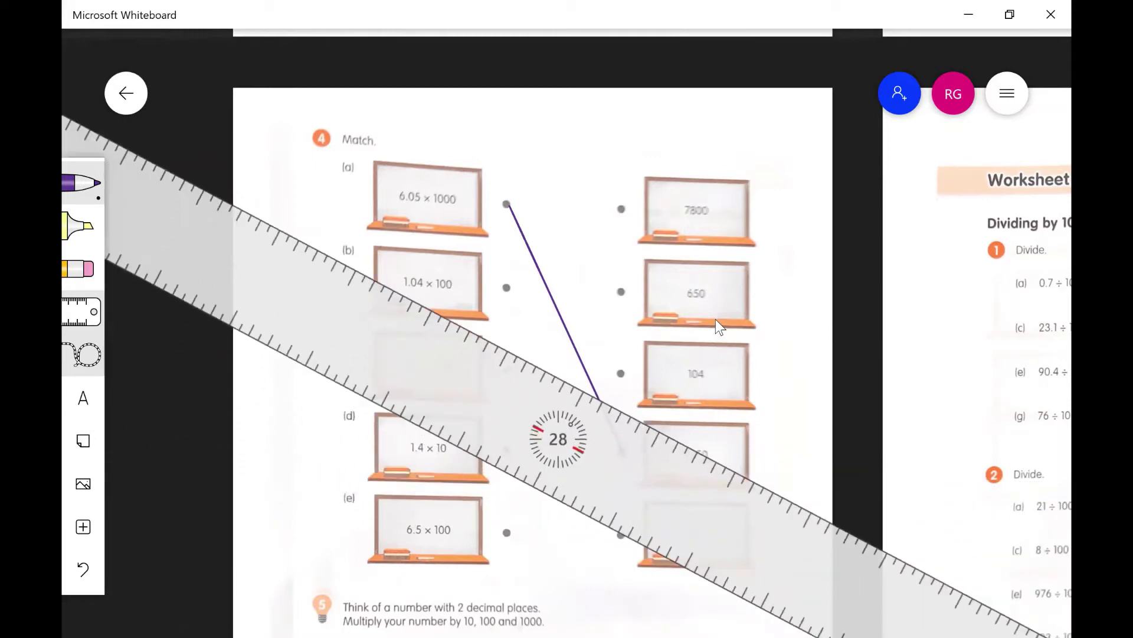
{"action": "scroll", "coordinate": [719, 327], "scroll_direction": "up", "scroll_amount": 1}
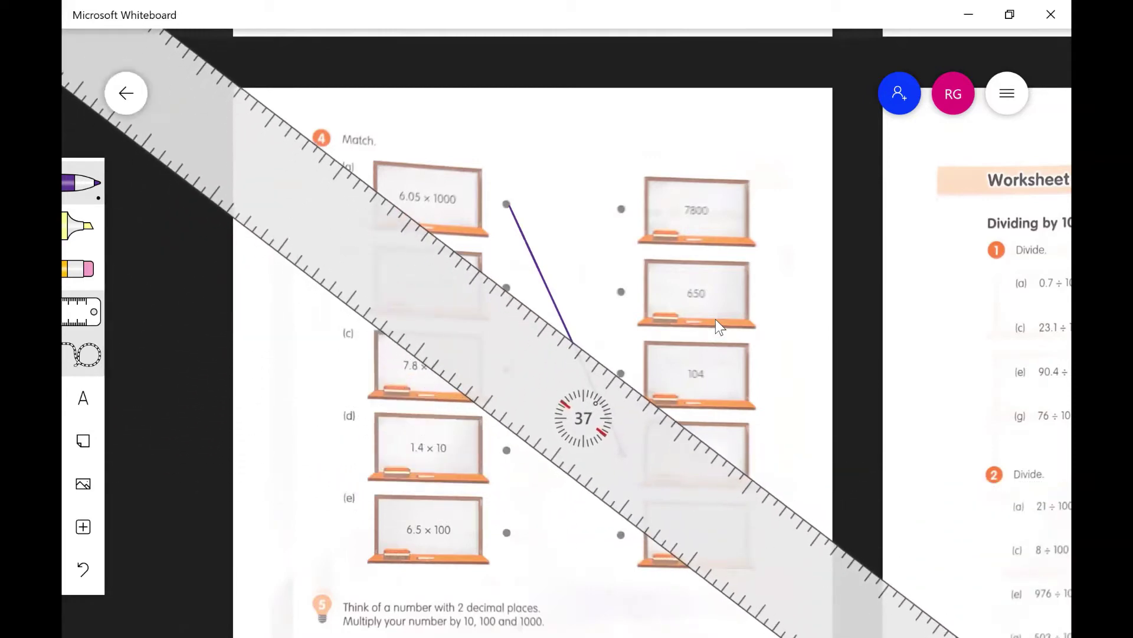
Step: Rule purple lines from the (b) dot to 104 and from the (c) dot to 7800
{"action": "left_click_drag", "start_coordinate": [507, 287], "coordinate": [609, 367]}
{"action": "mouse_move", "coordinate": [583, 418]}
{"action": "left_mouse_down"}
{"action": "mouse_move", "coordinate": [524, 443]}
{"action": "mouse_move", "coordinate": [519, 542]}
{"action": "mouse_move", "coordinate": [498, 496]}
{"action": "mouse_move", "coordinate": [499, 513]}
{"action": "mouse_move", "coordinate": [539, 514]}
{"action": "mouse_move", "coordinate": [562, 466]}
{"action": "left_mouse_up"}
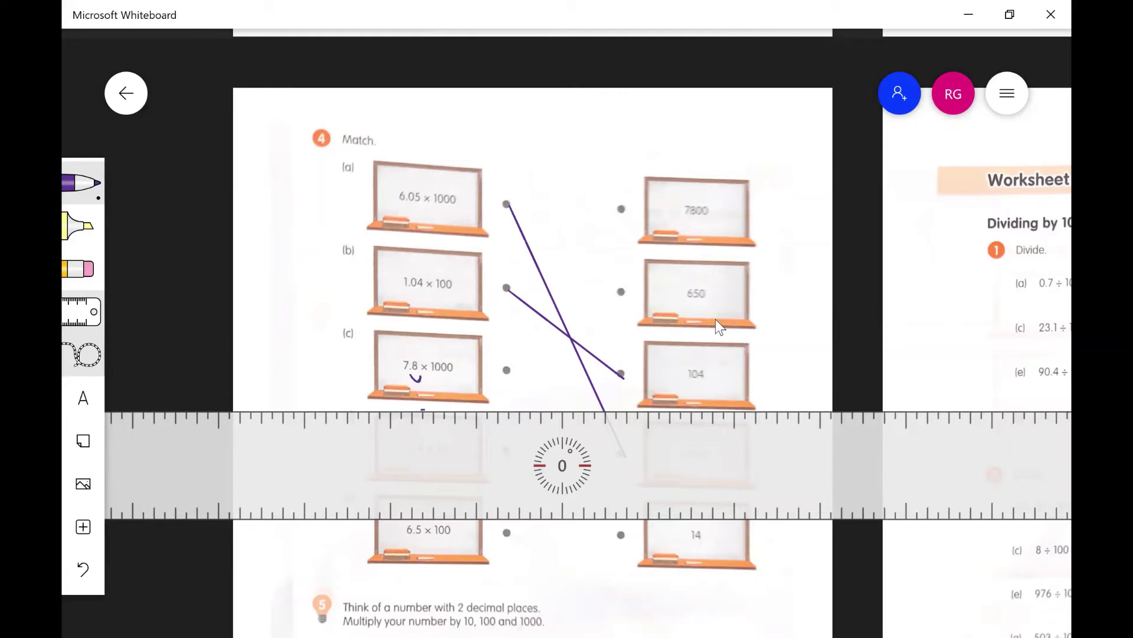
{"action": "left_click_drag", "start_coordinate": [423, 409], "coordinate": [441, 409]}
{"action": "mouse_move", "coordinate": [562, 465]}
{"action": "left_mouse_down"}
{"action": "mouse_move", "coordinate": [547, 455]}
{"action": "mouse_move", "coordinate": [561, 441]}
{"action": "mouse_move", "coordinate": [529, 404]}
{"action": "mouse_move", "coordinate": [549, 334]}
{"action": "left_mouse_up"}
{"action": "left_click_drag", "start_coordinate": [583, 199], "coordinate": [461, 356]}
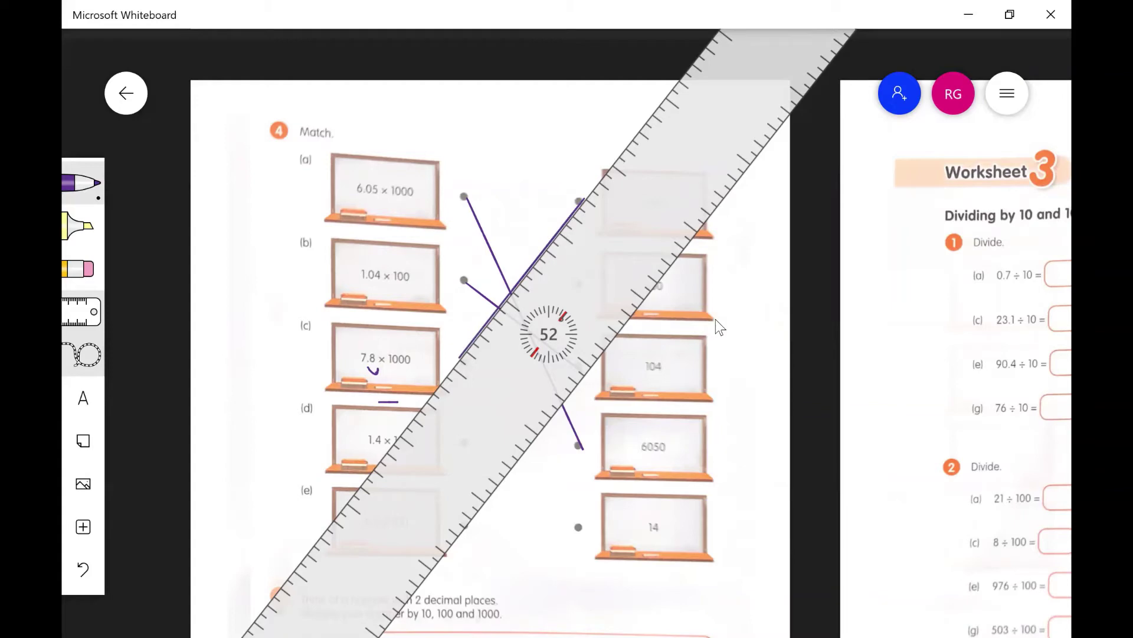
{"action": "mouse_move", "coordinate": [548, 334]}
{"action": "left_mouse_down"}
{"action": "mouse_move", "coordinate": [503, 555]}
{"action": "mouse_move", "coordinate": [476, 309]}
{"action": "mouse_move", "coordinate": [494, 299]}
{"action": "mouse_move", "coordinate": [502, 387]}
{"action": "left_mouse_up"}
Step: Rule a purple line from 1.4 × 10 to 14, touching up its start at (d)
{"action": "left_click_drag", "start_coordinate": [464, 280], "coordinate": [580, 366]}
{"action": "left_click_drag", "start_coordinate": [501, 387], "coordinate": [499, 391]}
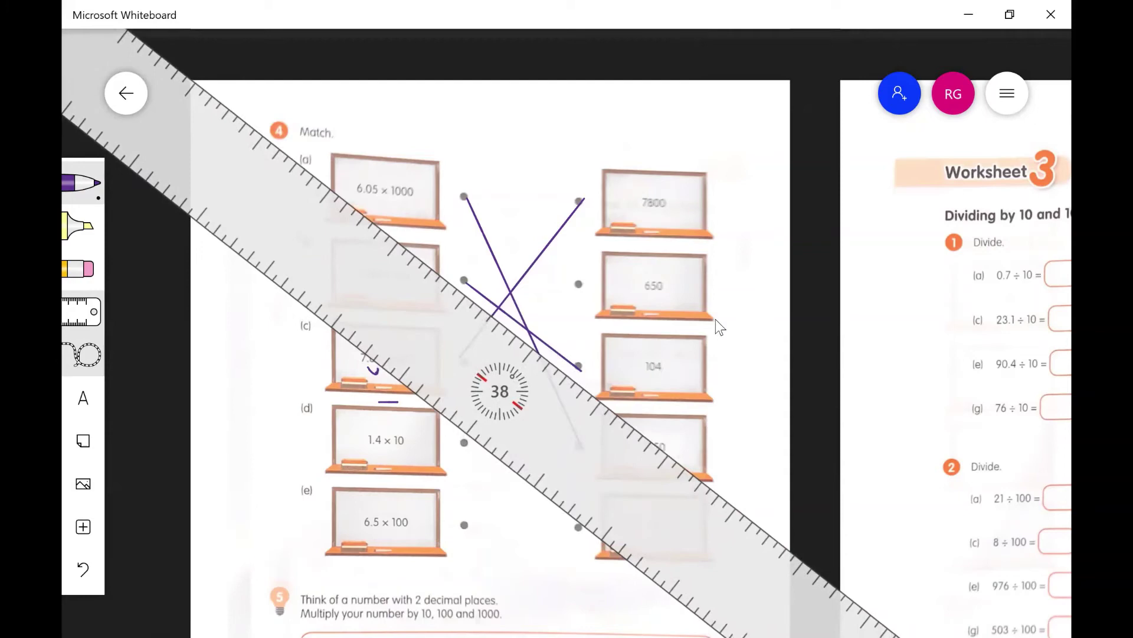
{"action": "left_click_drag", "start_coordinate": [464, 437], "coordinate": [581, 526]}
{"action": "left_click_drag", "start_coordinate": [500, 391], "coordinate": [483, 295]}
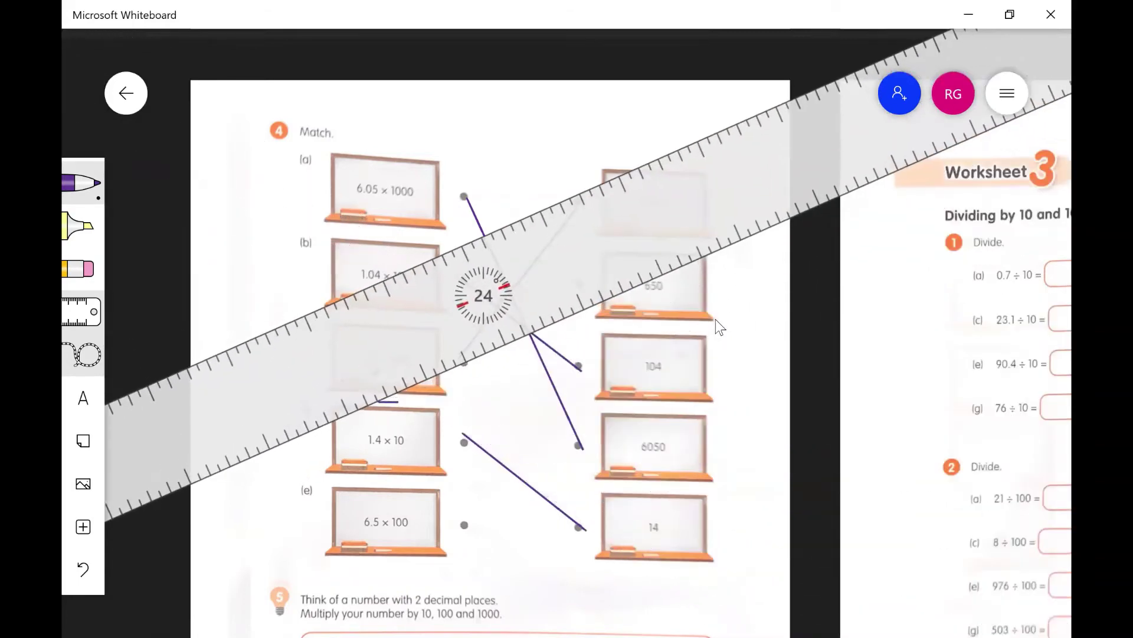
{"action": "left_click_drag", "start_coordinate": [463, 433], "coordinate": [465, 444]}
Step: Join 6.5 × 100 to 650 with a ruler line, then hide the ruler
{"action": "left_click_drag", "start_coordinate": [531, 413], "coordinate": [561, 484]}
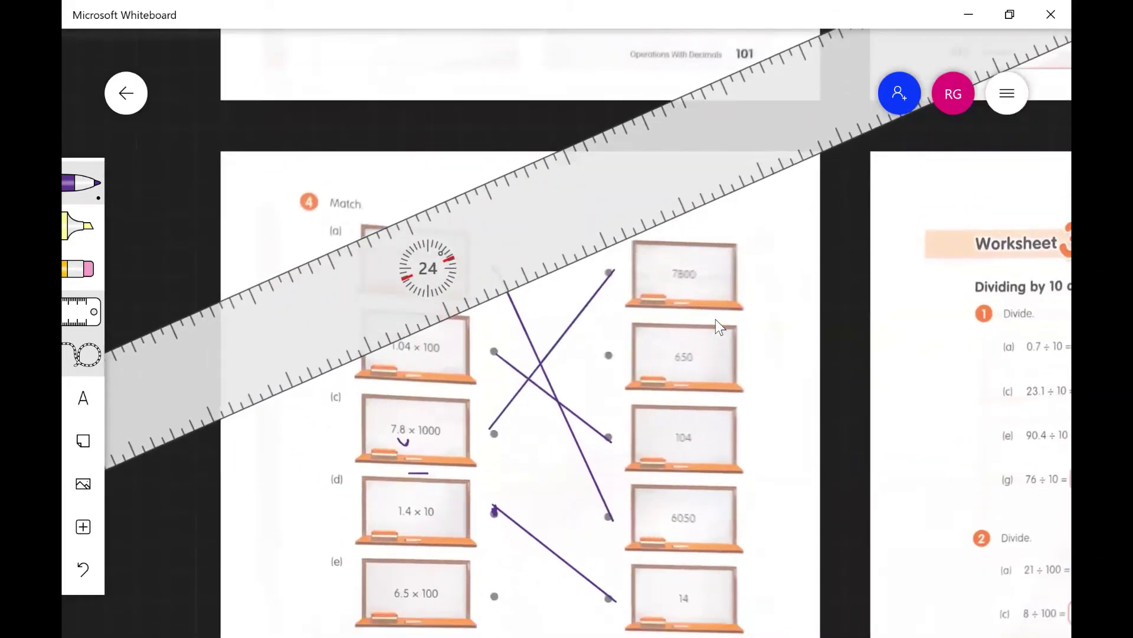
{"action": "left_click_drag", "start_coordinate": [590, 413], "coordinate": [591, 360]}
{"action": "mouse_move", "coordinate": [428, 268]}
{"action": "left_mouse_down"}
{"action": "mouse_move", "coordinate": [435, 311]}
{"action": "mouse_move", "coordinate": [493, 415]}
{"action": "mouse_move", "coordinate": [577, 513]}
{"action": "mouse_move", "coordinate": [620, 455]}
{"action": "mouse_move", "coordinate": [589, 470]}
{"action": "mouse_move", "coordinate": [610, 484]}
{"action": "mouse_move", "coordinate": [589, 475]}
{"action": "left_mouse_up"}
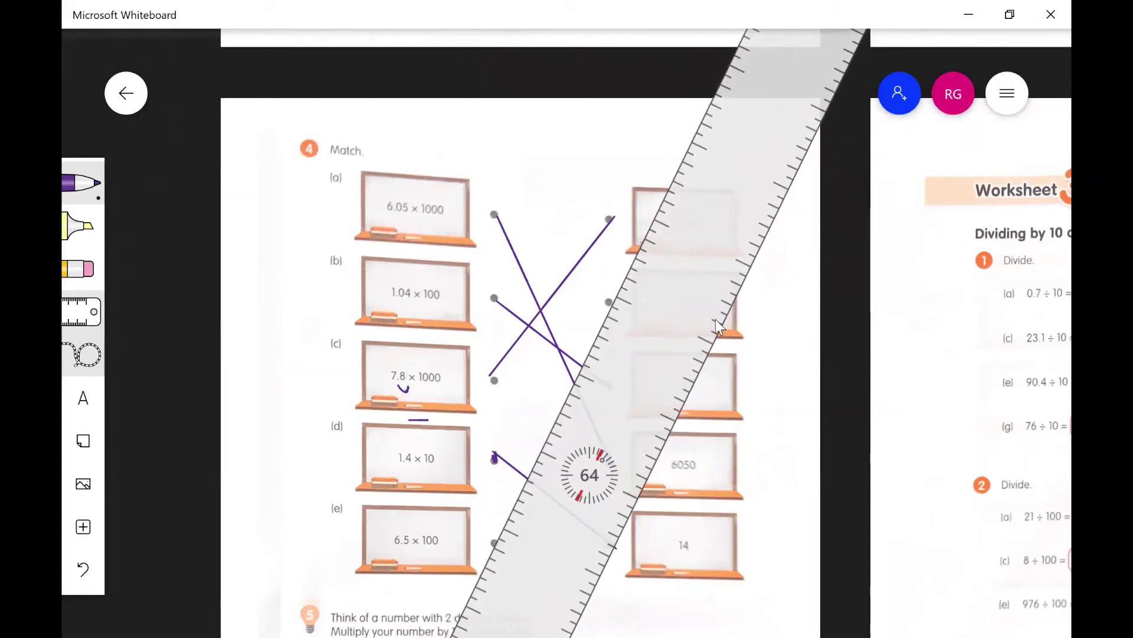
{"action": "left_click_drag", "start_coordinate": [609, 303], "coordinate": [501, 531]}
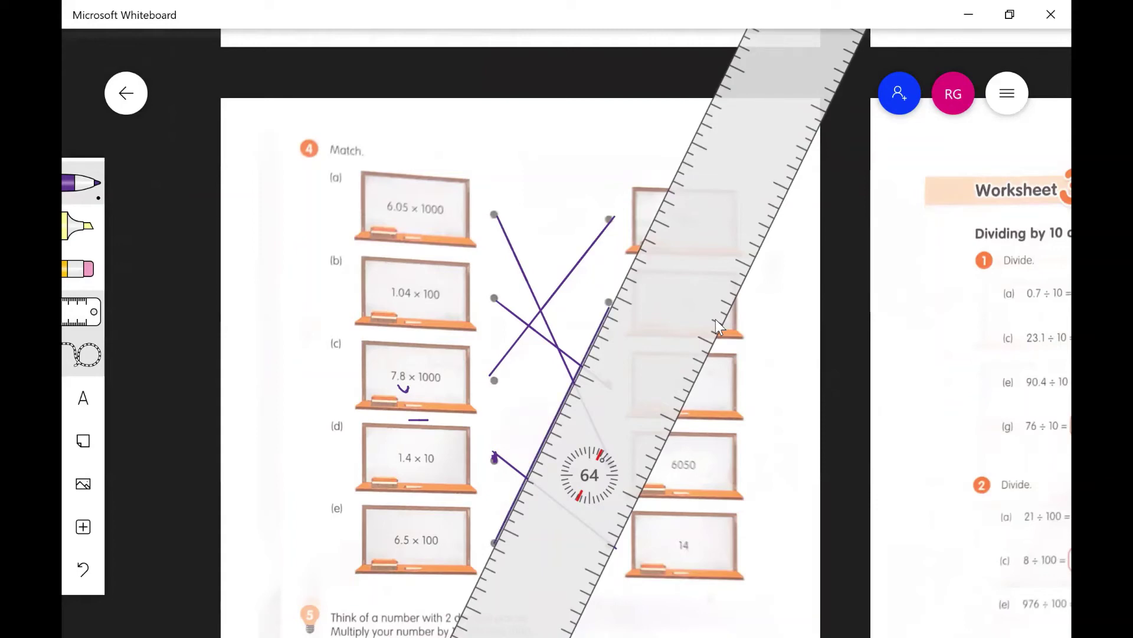
{"action": "key", "text": "ctrl+r"}
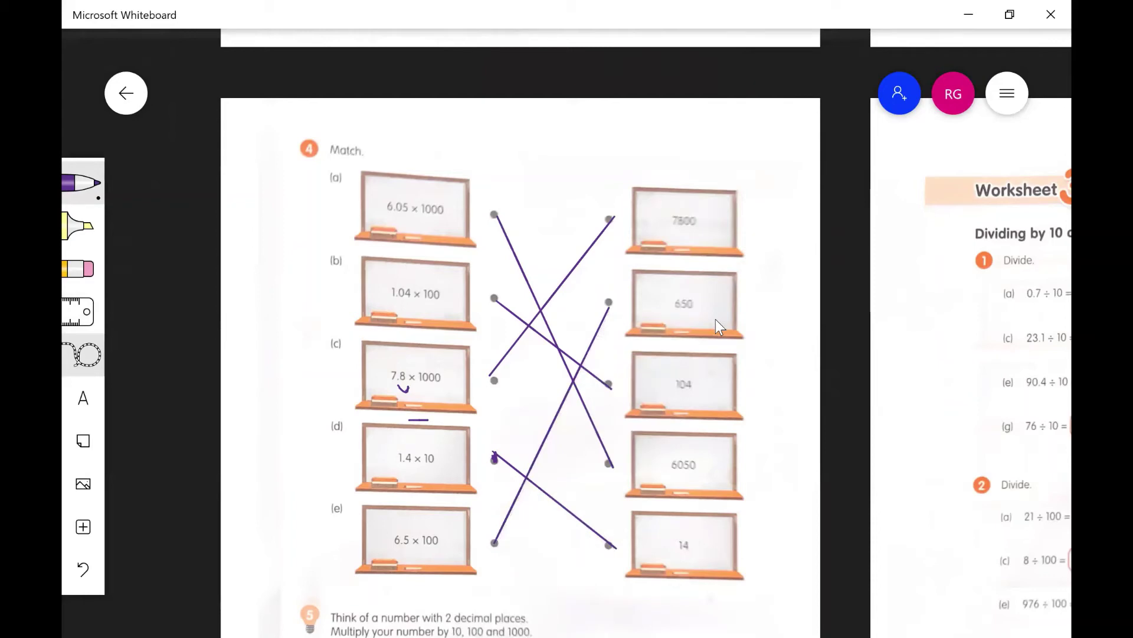
Step: Scroll down to question 5 and zoom in on its answer box
{"action": "scroll", "coordinate": [716, 320], "scroll_direction": "down", "scroll_amount": 5}
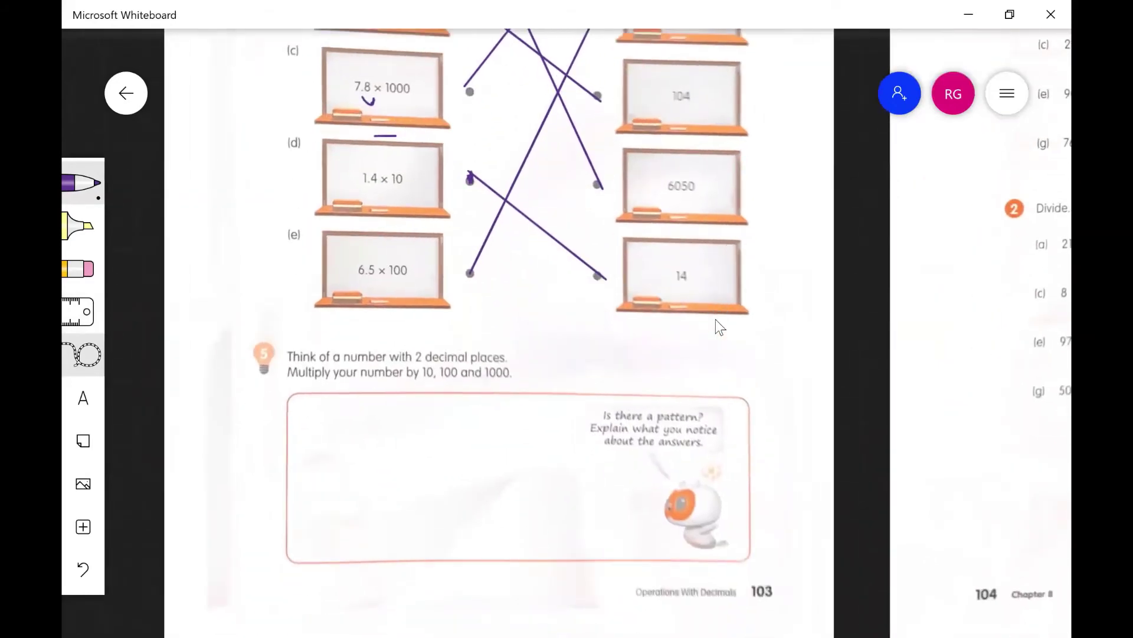
{"action": "scroll", "coordinate": [719, 326], "scroll_direction": "up", "scroll_amount": 10}
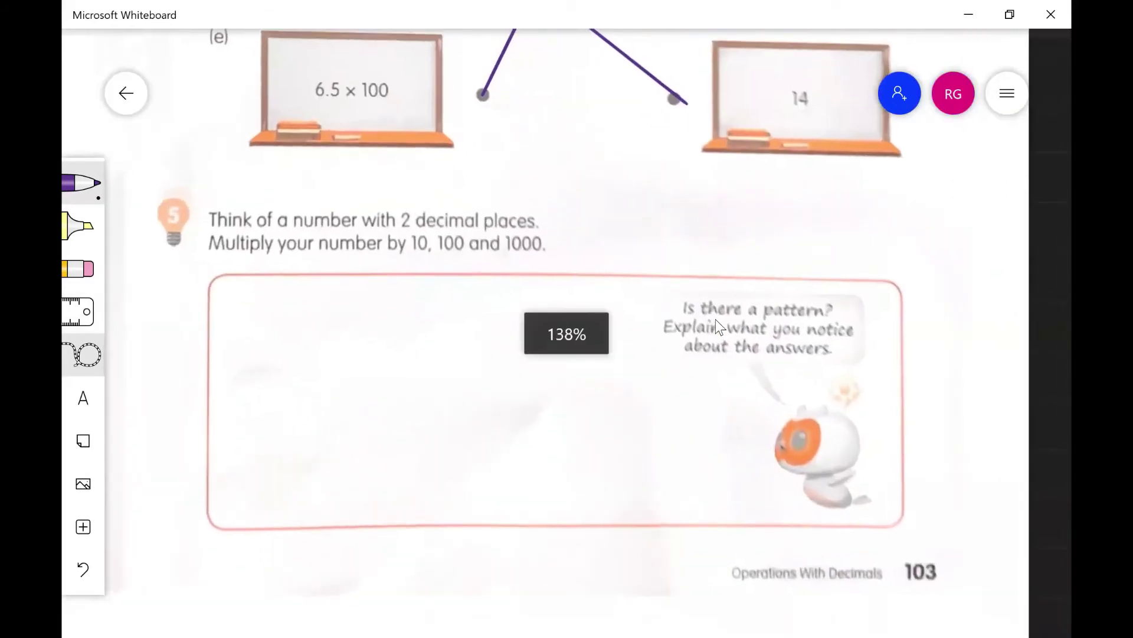
{"action": "scroll", "coordinate": [716, 320], "scroll_direction": "up", "scroll_amount": 5}
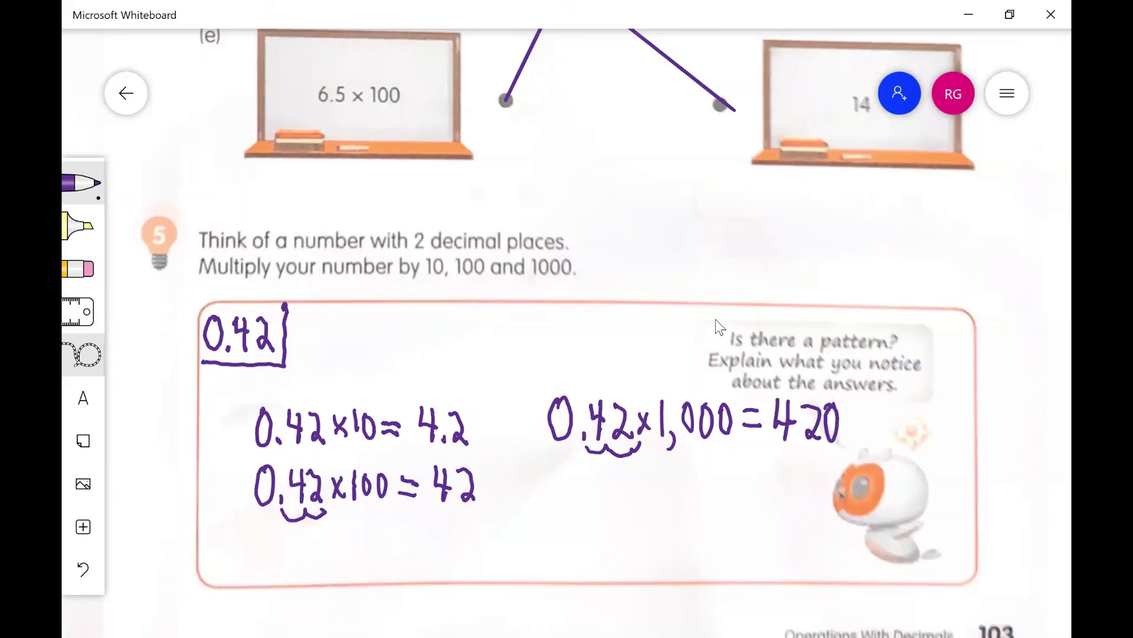
Step: Add a purple tick beside the 0.42 × 1,000 = 420 answer and zoom back out
{"action": "left_click", "coordinate": [83, 183]}
{"action": "mouse_move", "coordinate": [854, 433]}
{"action": "left_mouse_down"}
{"action": "mouse_move", "coordinate": [856, 449]}
{"action": "mouse_move", "coordinate": [903, 427]}
{"action": "left_mouse_up"}
{"action": "left_click", "coordinate": [719, 326]}
{"action": "scroll", "coordinate": [719, 326], "scroll_direction": "down", "scroll_amount": 5}
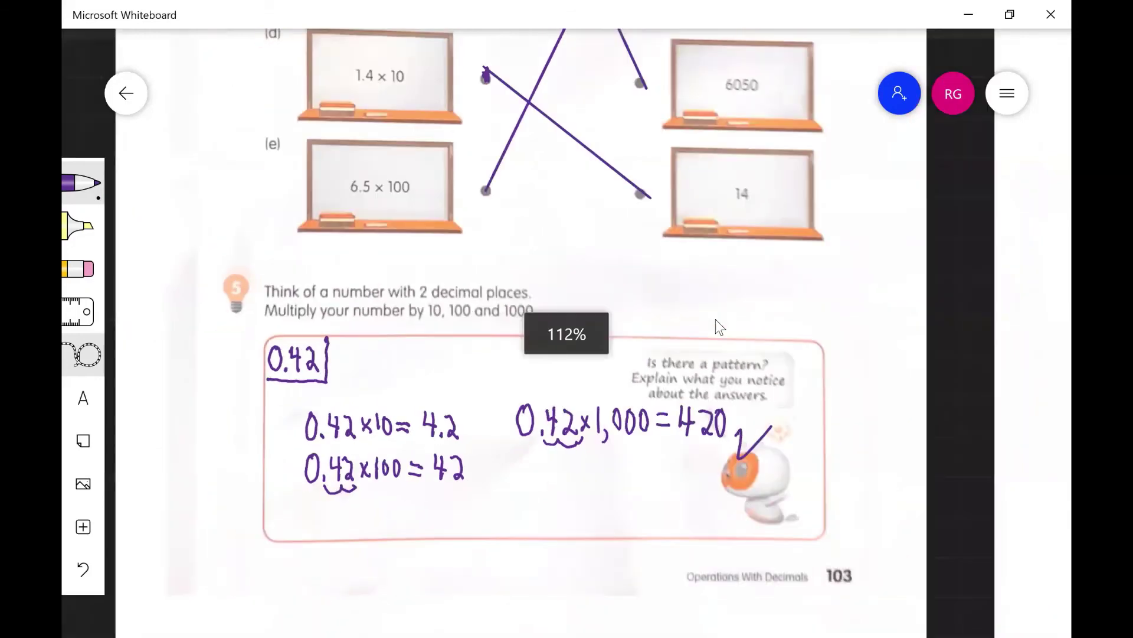
{"action": "scroll", "coordinate": [719, 326], "scroll_direction": "down", "scroll_amount": 6}
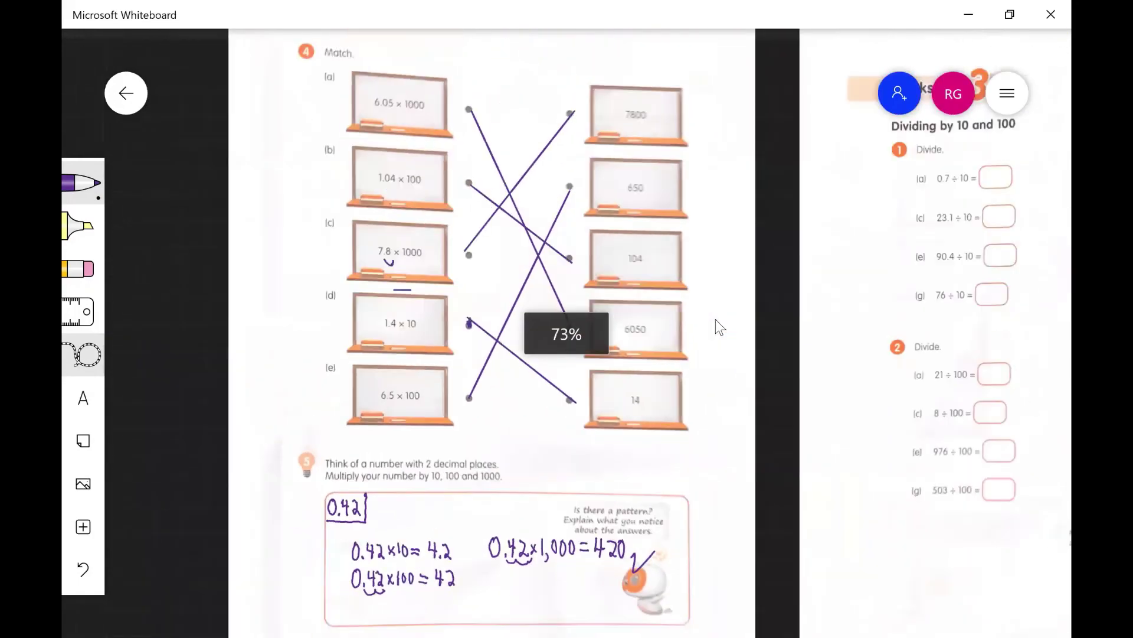